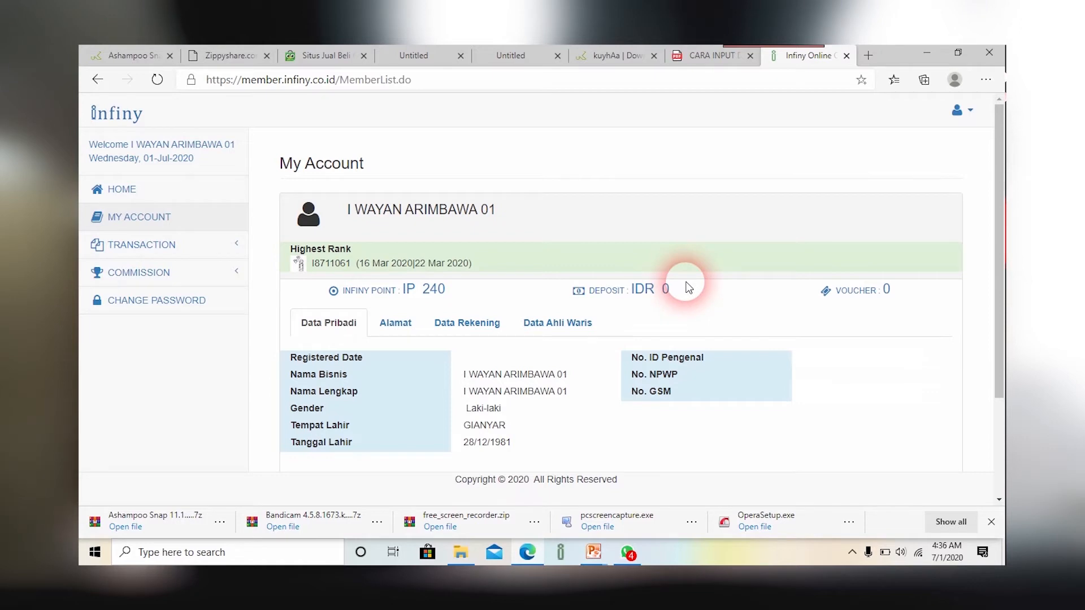
Step: Open Register Helper from the TRANSACTION section of the sidebar
left_click(161, 248)
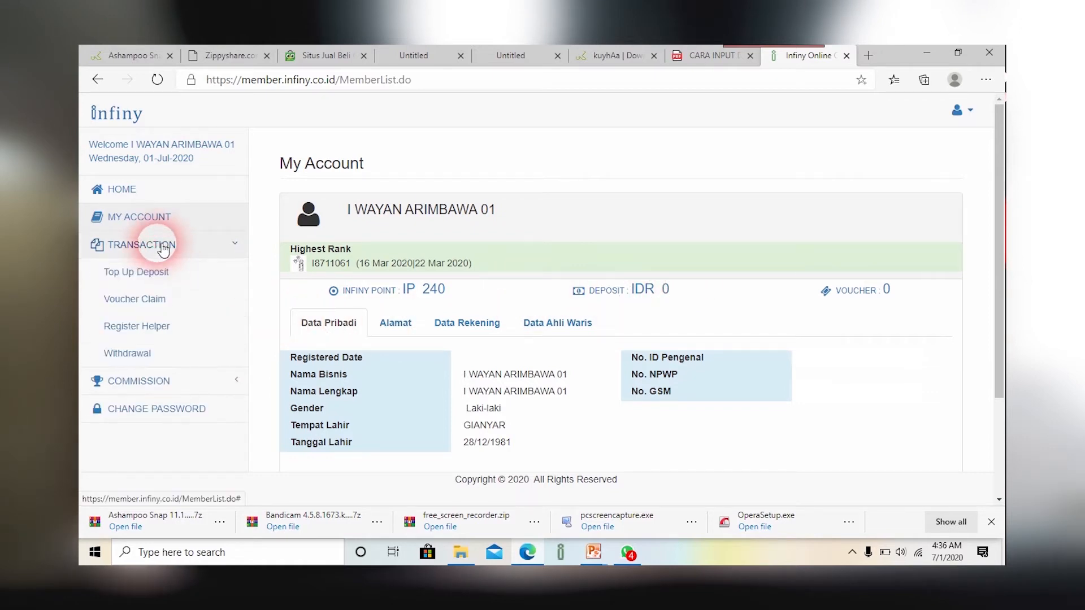
left_click(160, 328)
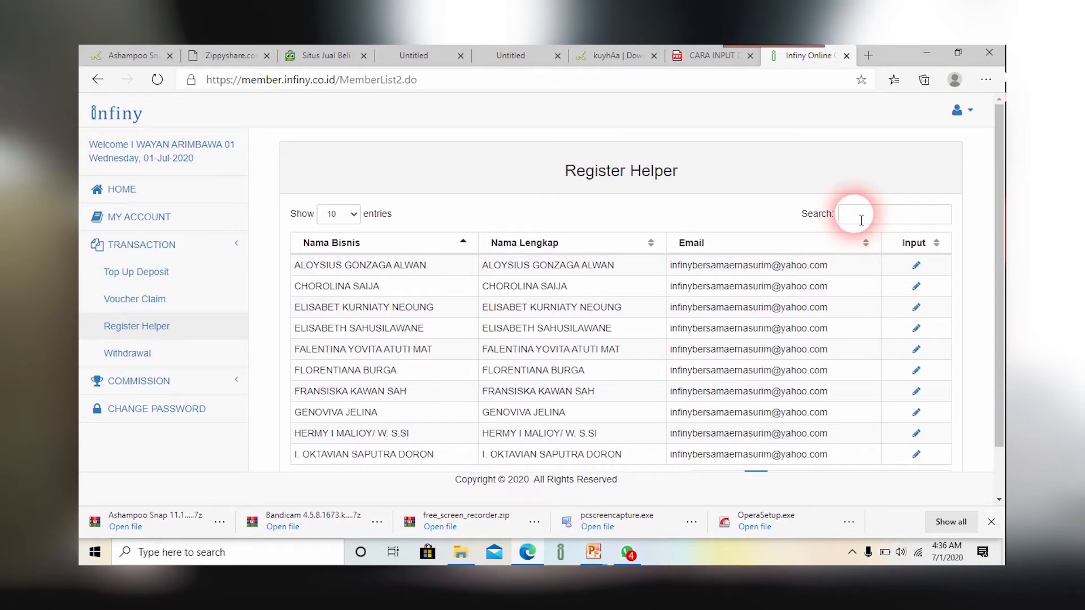
Step: Search the helper list for the member's name and open the first matching account's packs
left_click(861, 220)
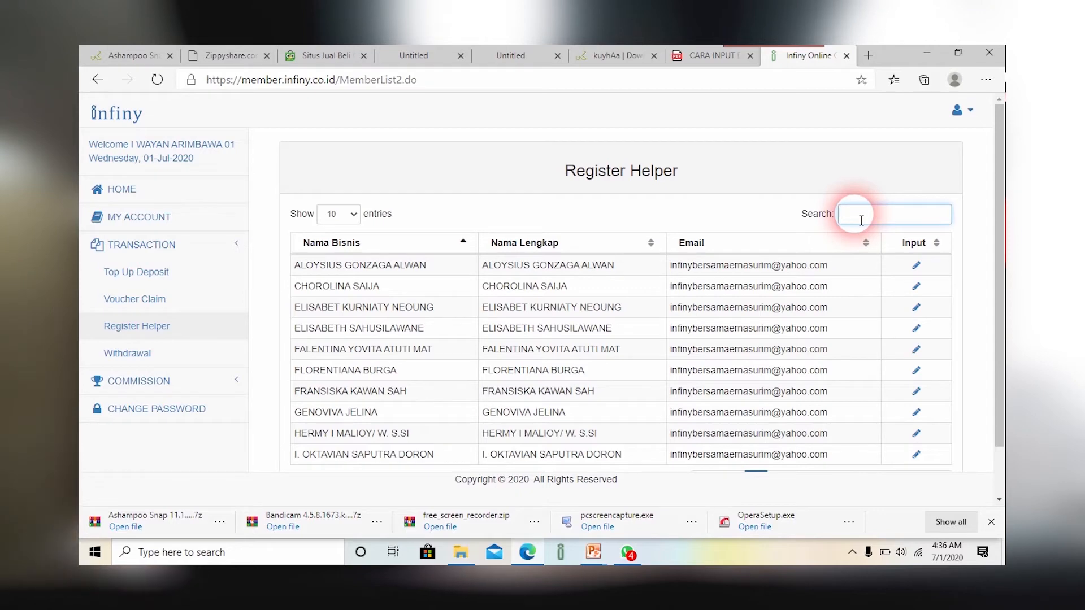
type("ar")
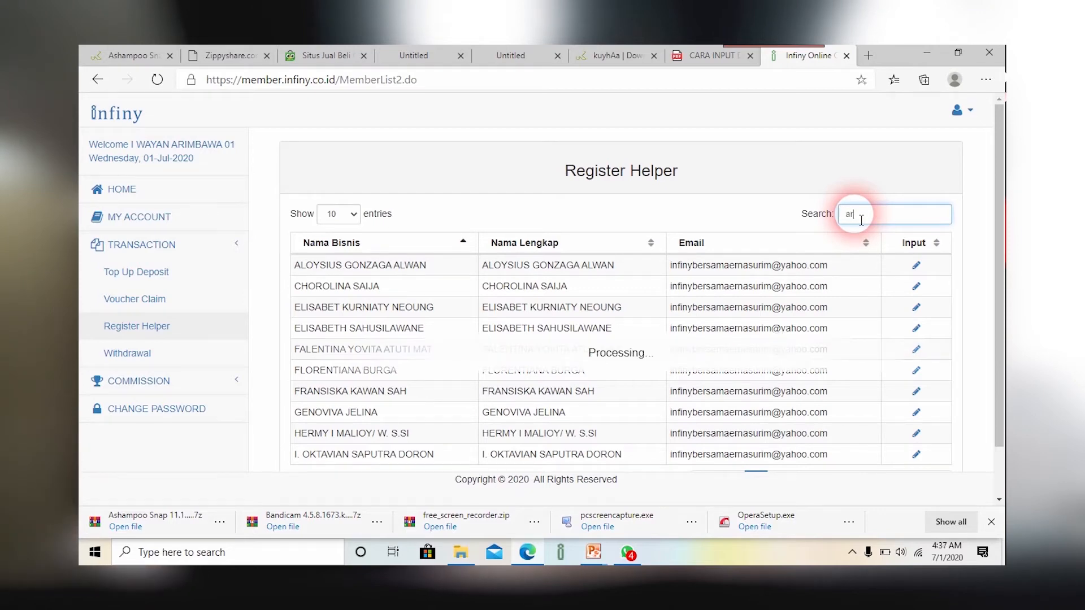
type("imbawa")
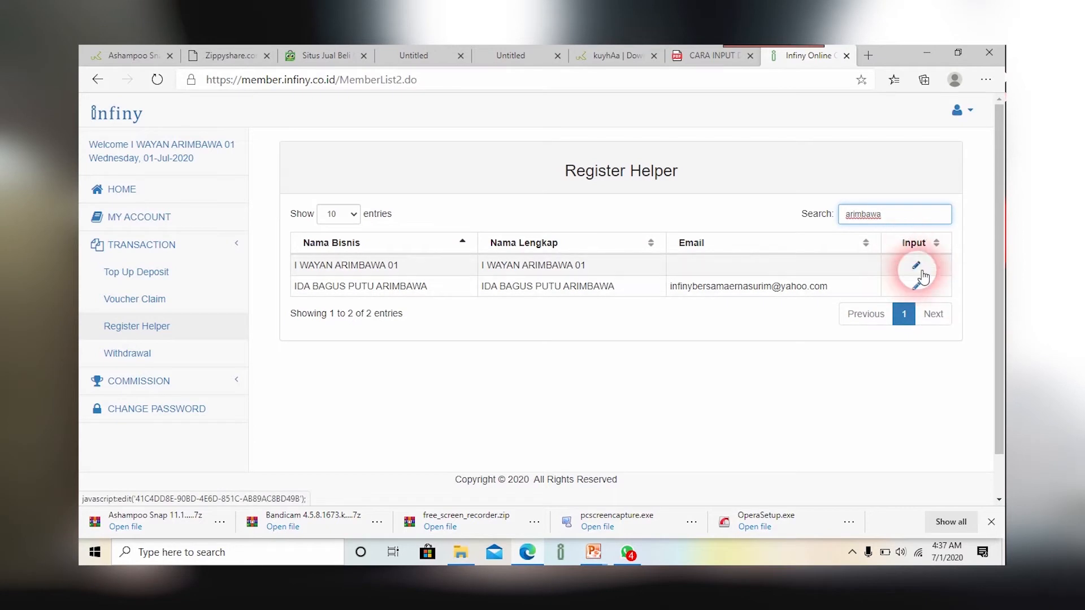
left_click(921, 274)
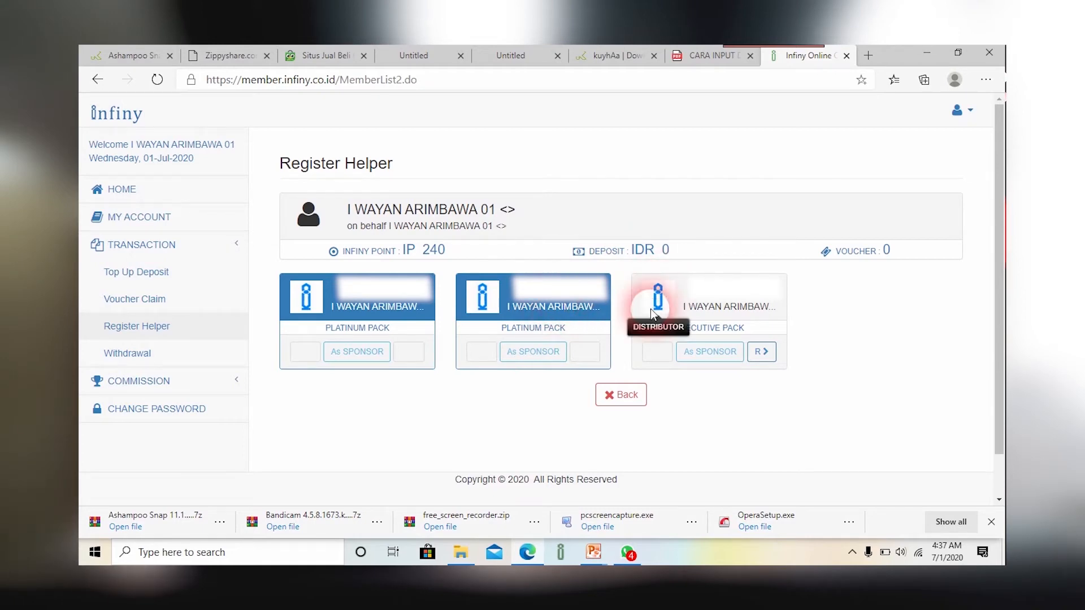
Step: Sponsor a new member from the Executive Pack card and autofill the email
left_click(729, 351)
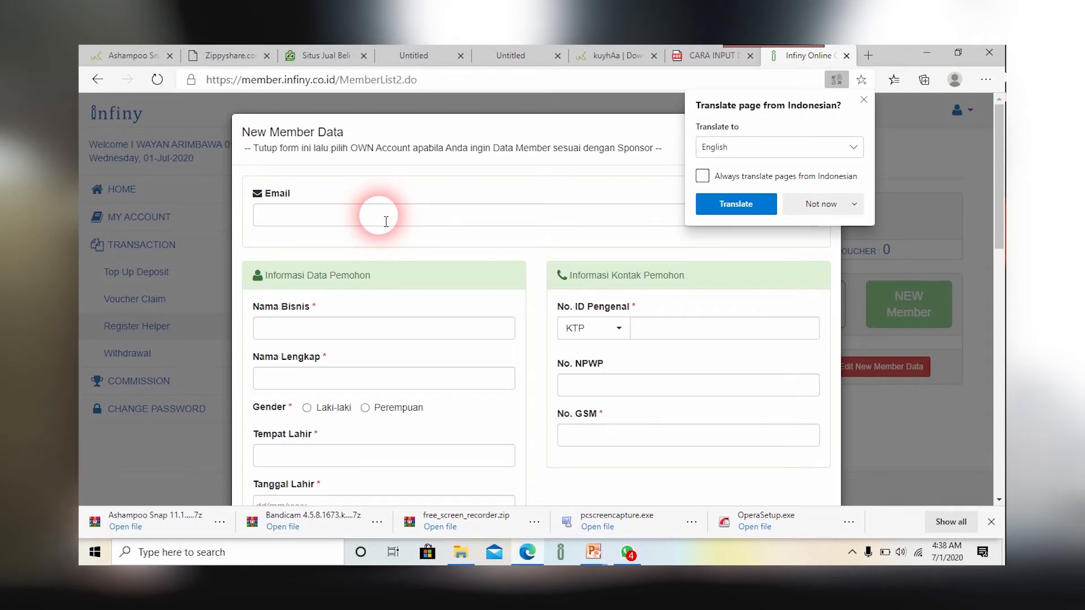
left_click(386, 221)
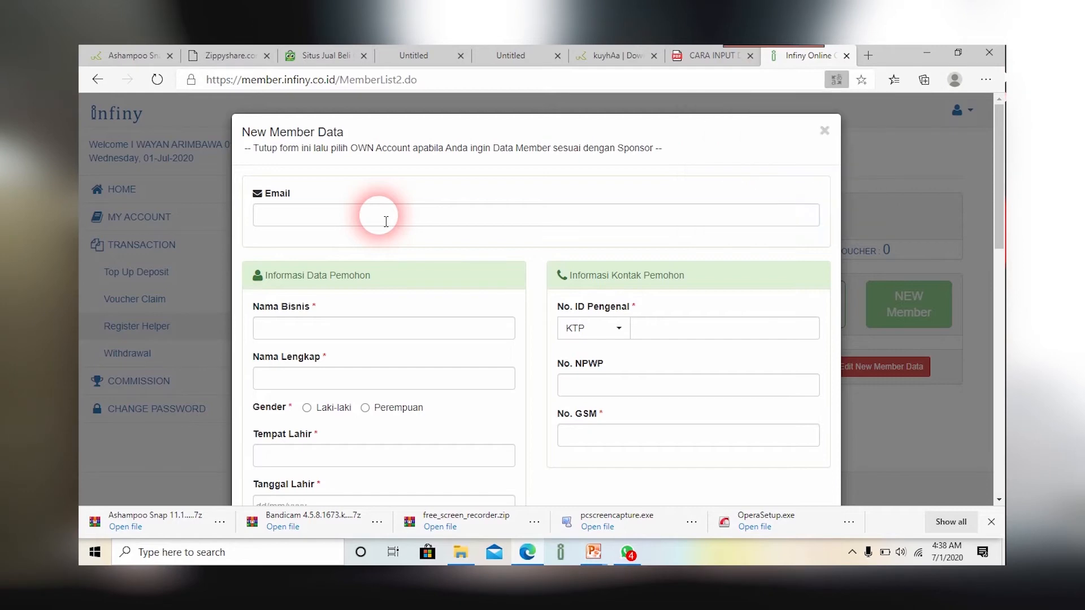
left_click(376, 243)
scroll(424, 361, "down", 1)
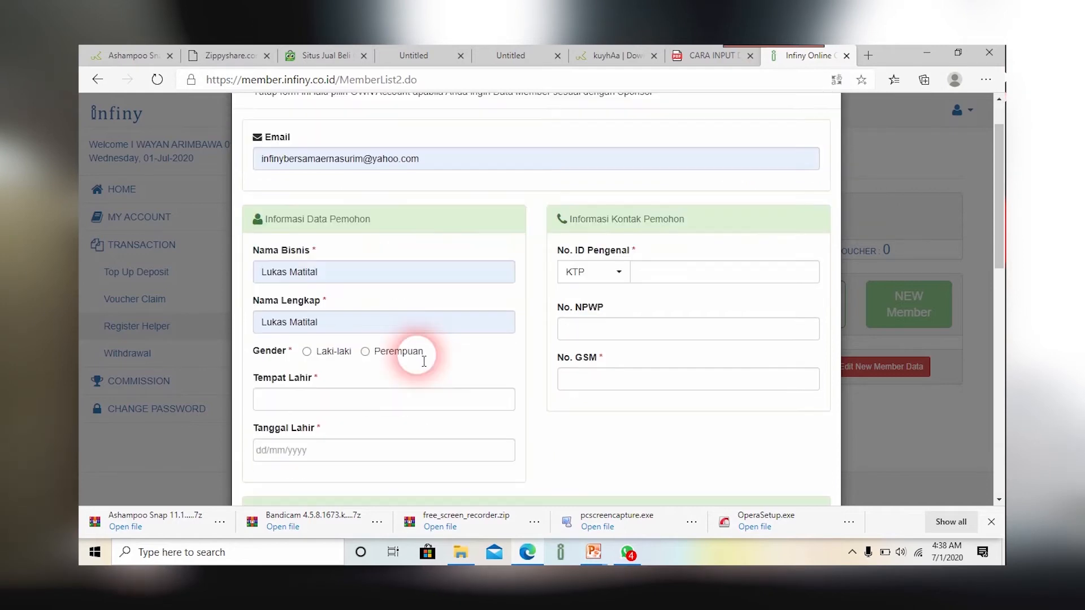
scroll(424, 361, "down", 2)
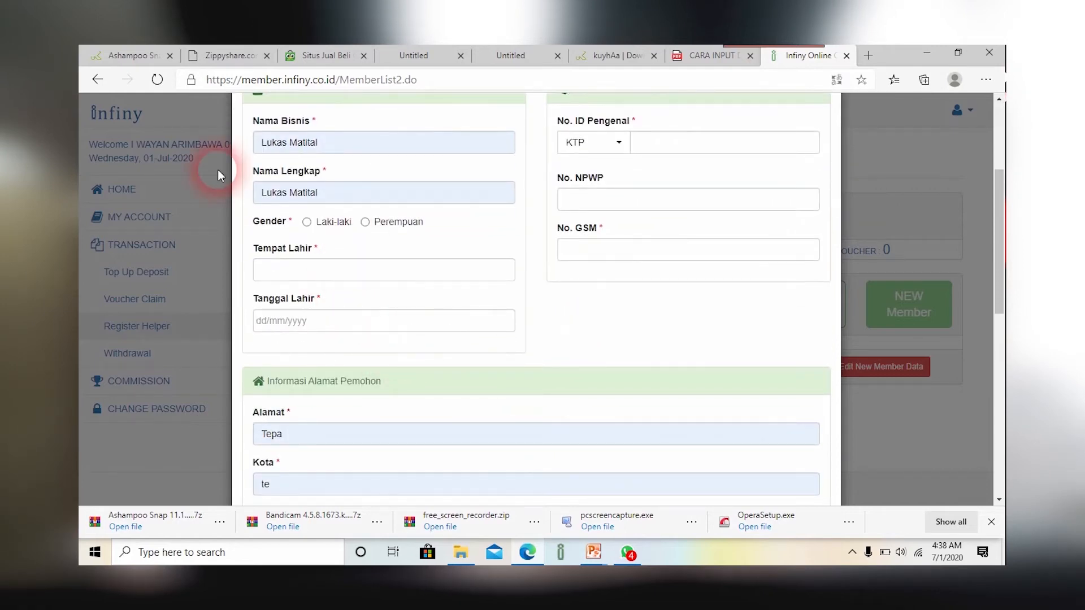
left_click(307, 222)
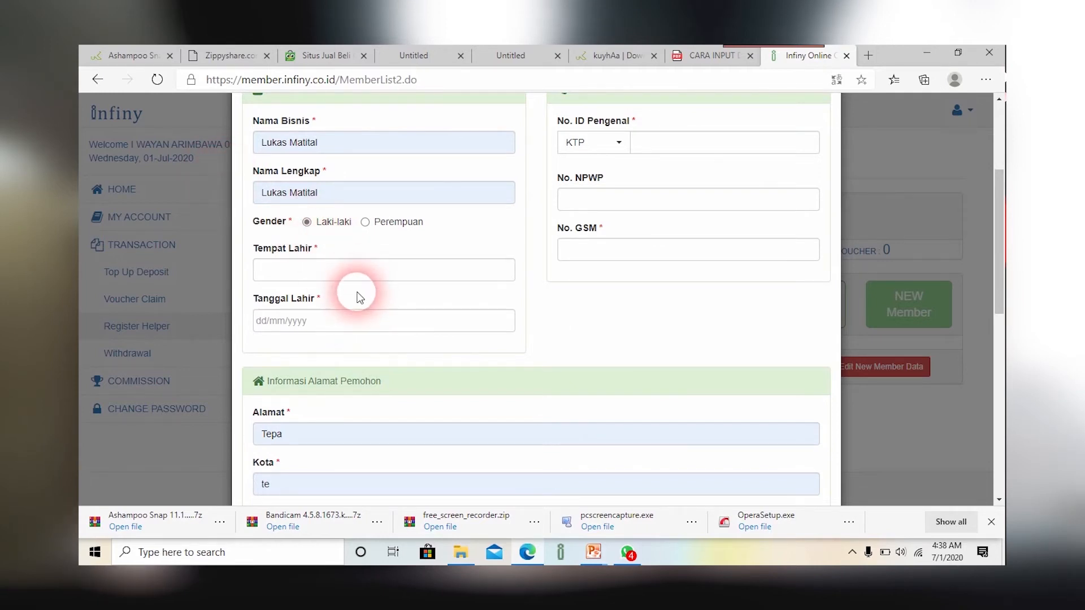
left_click(369, 268)
type("g")
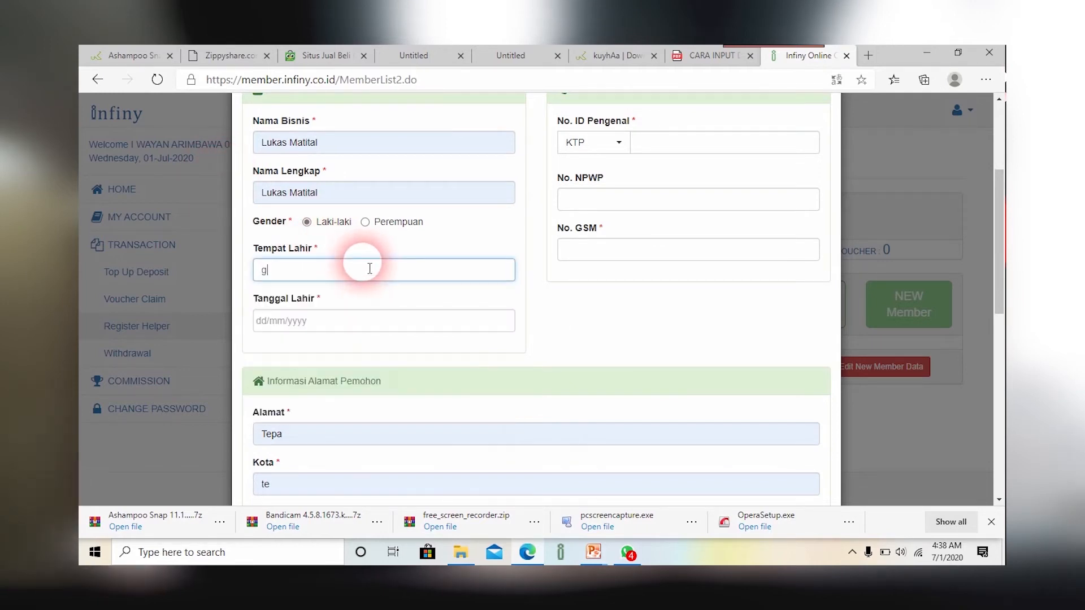
type("iamyar")
left_click(337, 330)
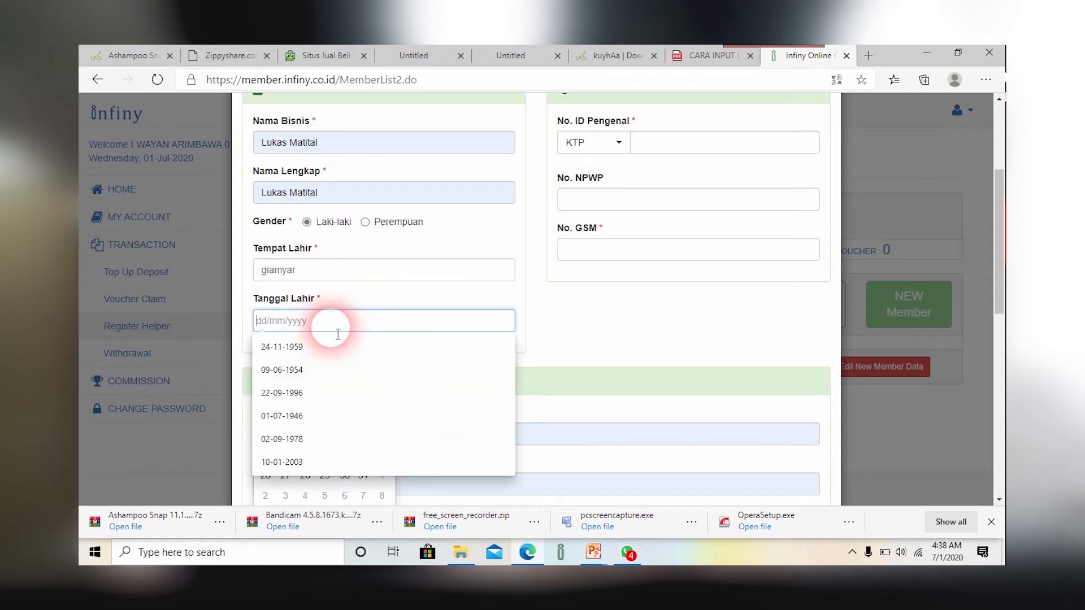
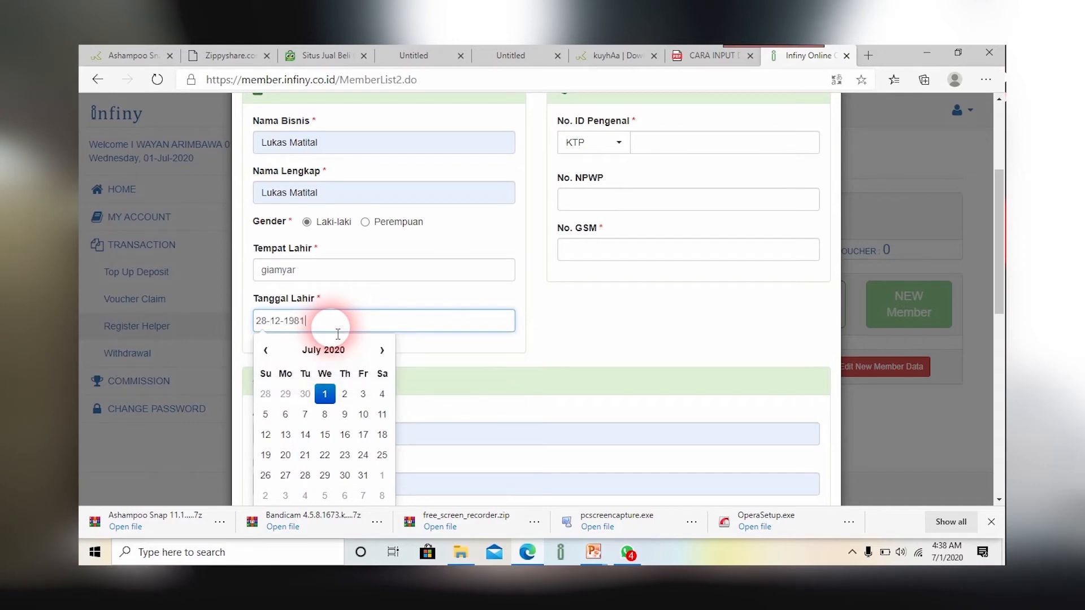
left_click(682, 148)
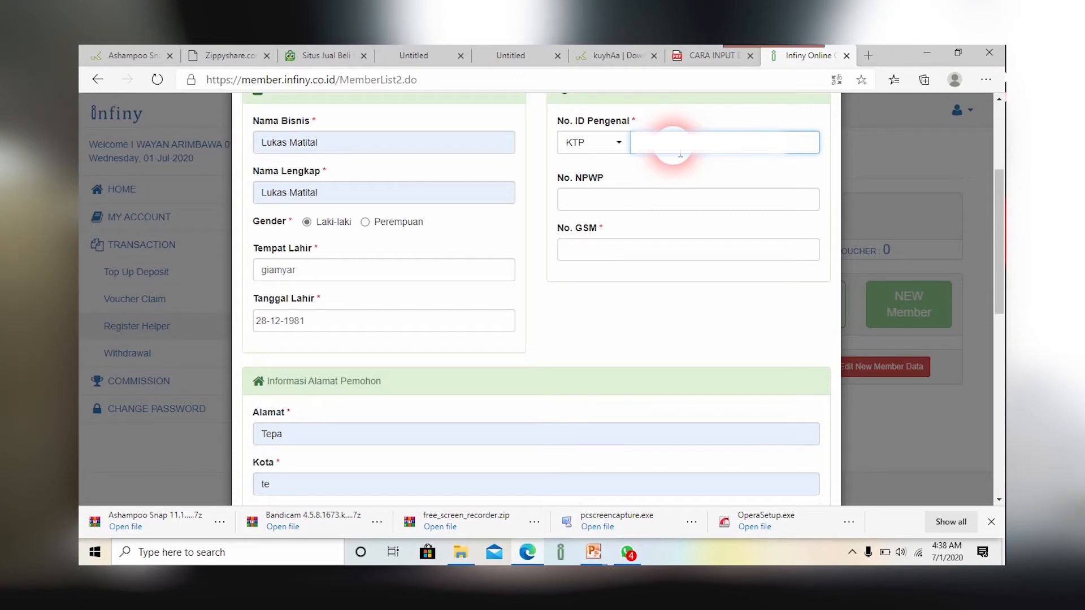
Step: Enter the member's mobile number, province 'maluku' and country 'Indonesia'
left_click(643, 247)
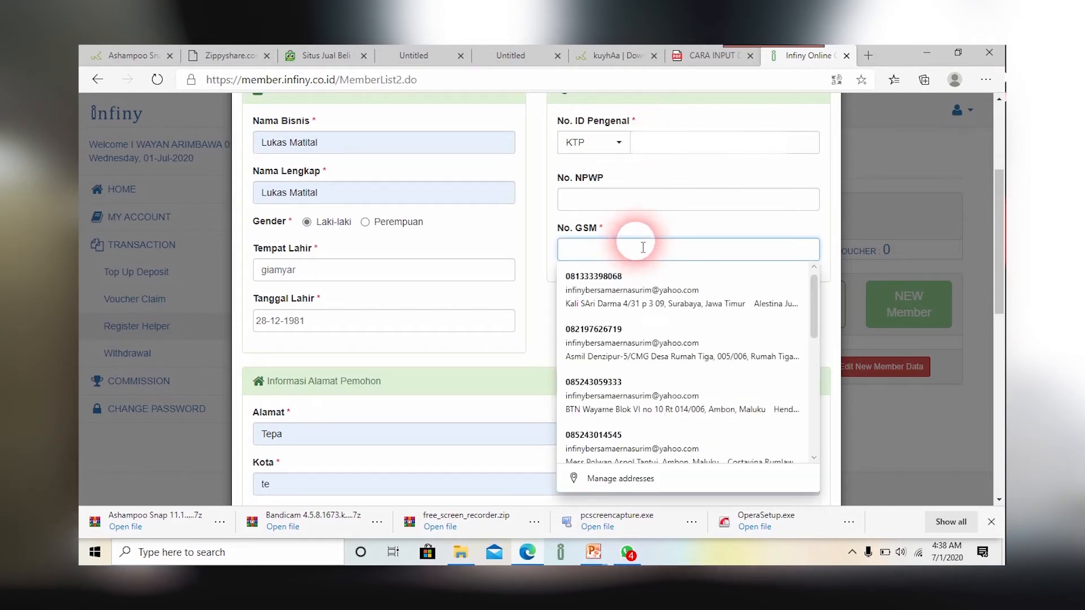
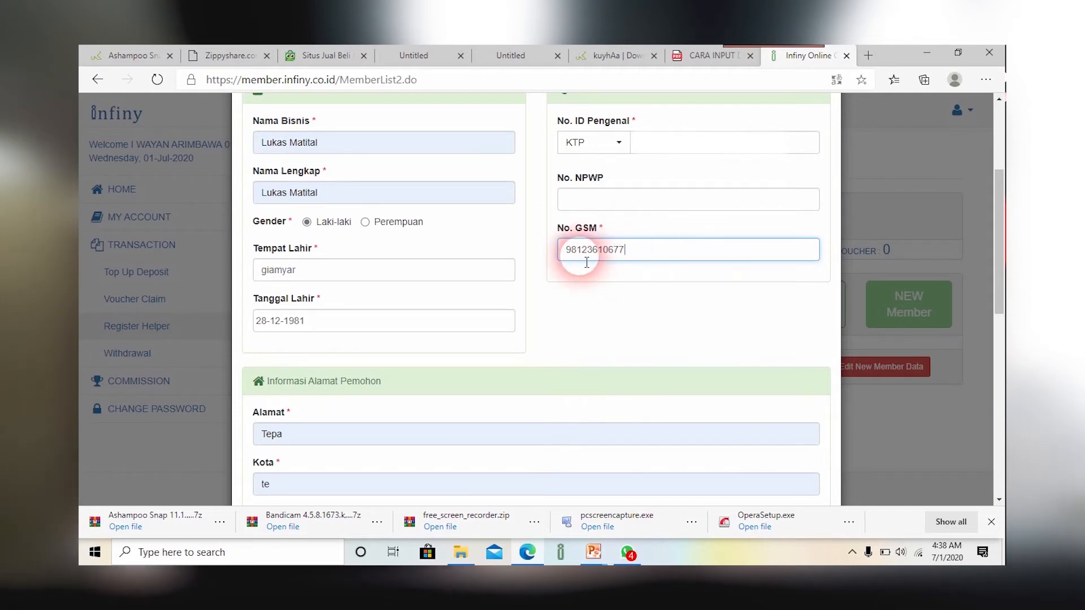
scroll(385, 393, "down", 3)
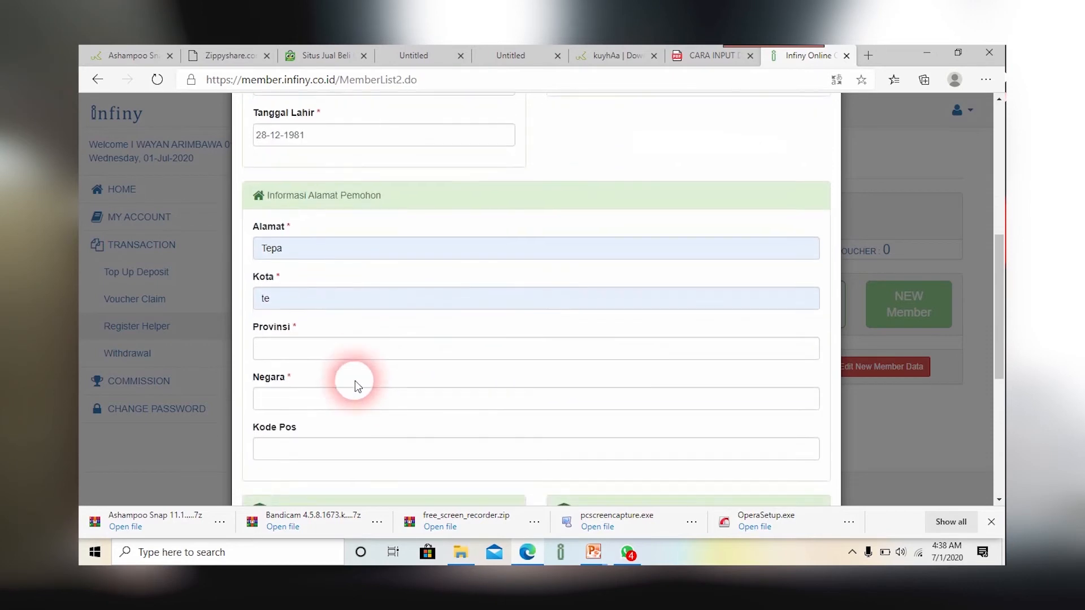
left_click(342, 349)
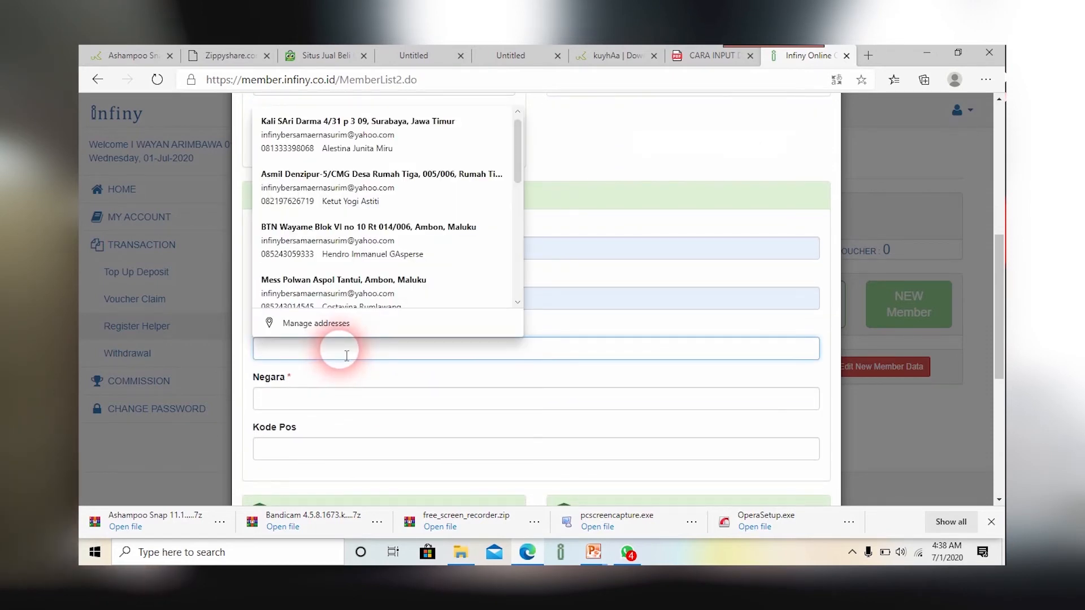
type("maluku")
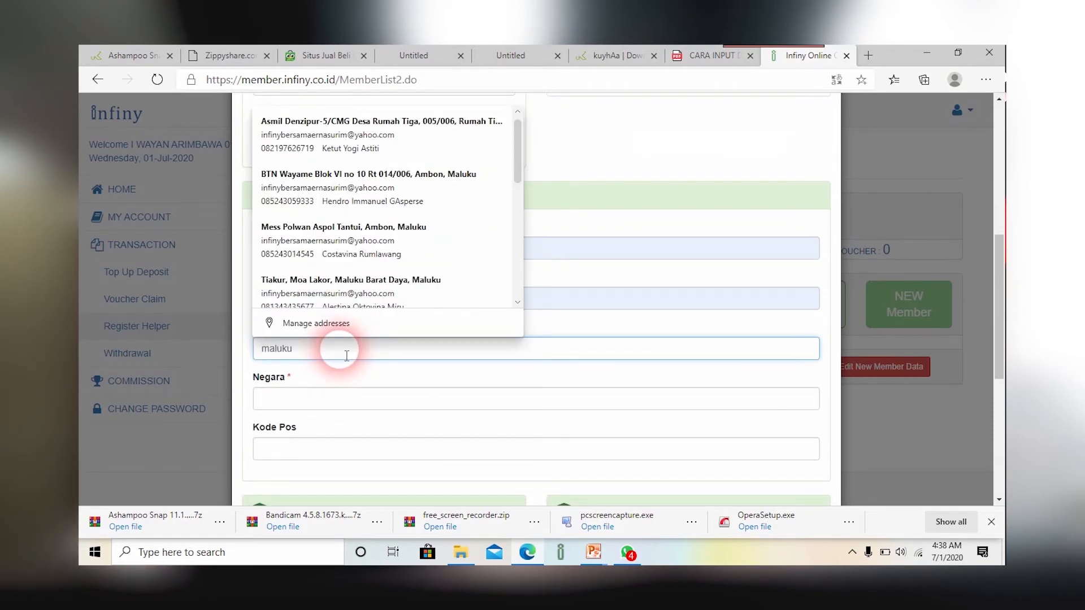
left_click(333, 399)
type("In")
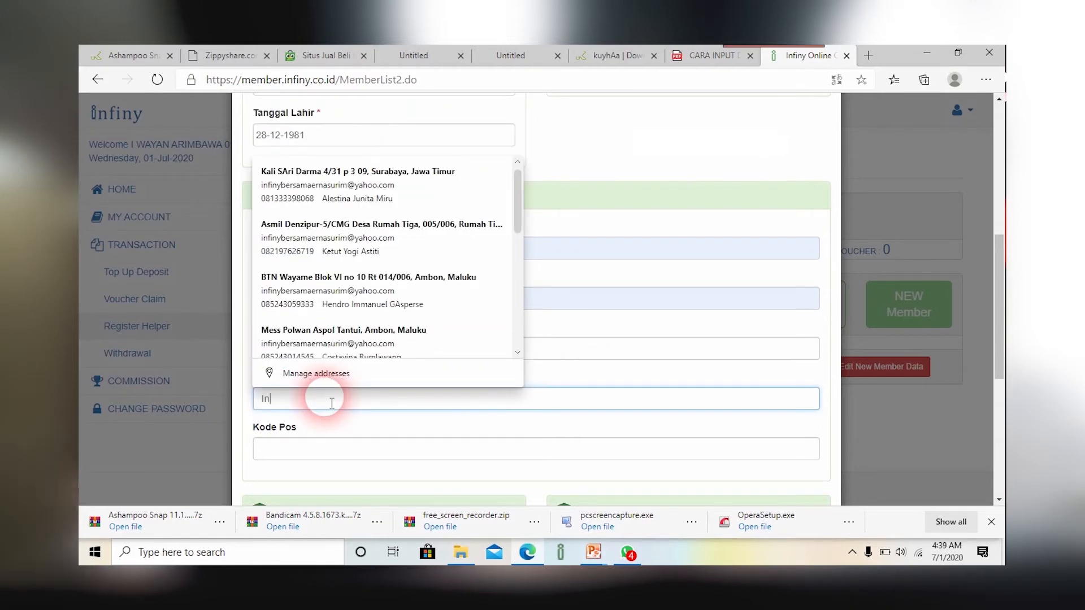
type("donesia")
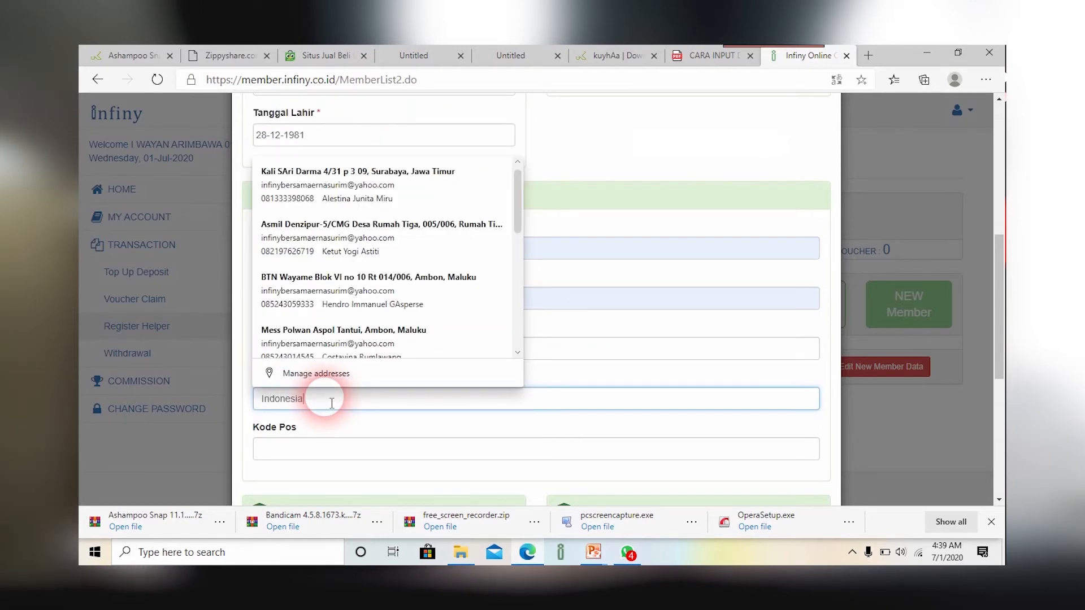
scroll(389, 462, "down", 2)
Step: Fill the account holder name and account number from suggestions, and choose bank BRI
left_click(353, 440)
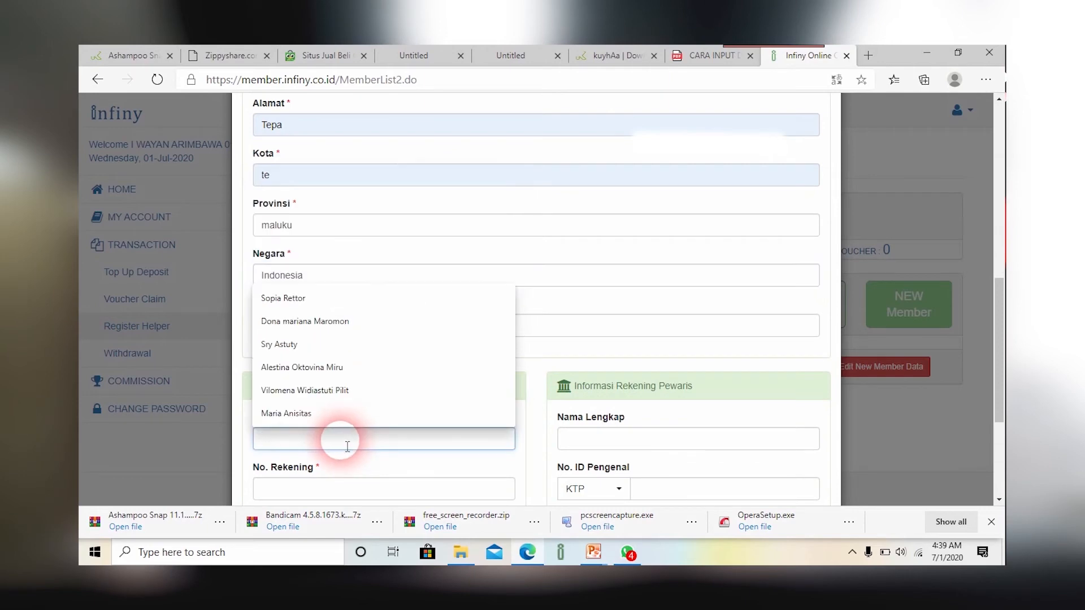
left_click(321, 419)
scroll(379, 432, "down", 2)
left_click(362, 367)
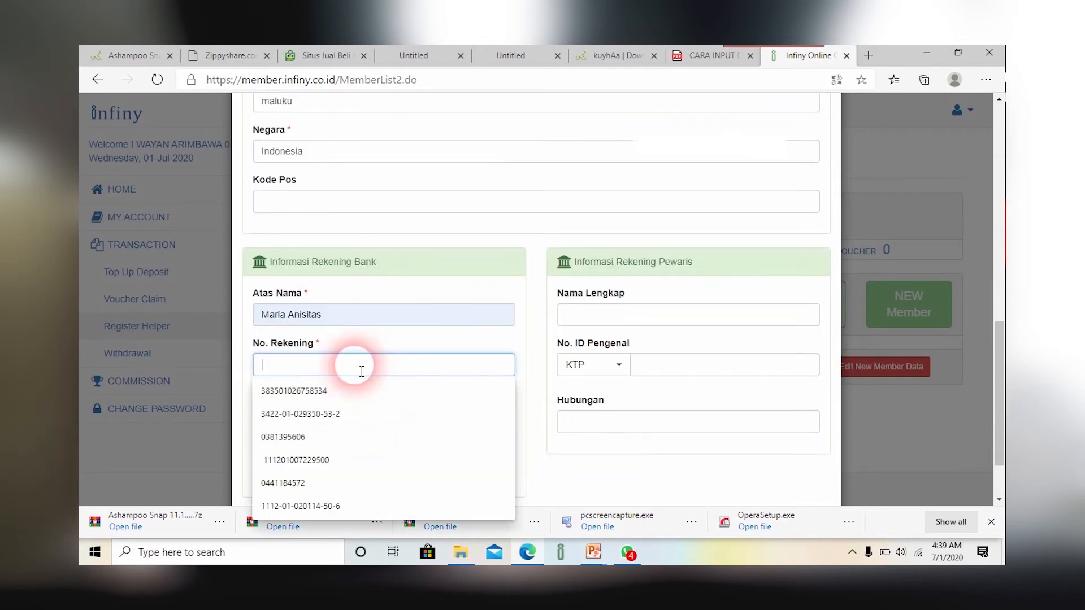
left_click(338, 391)
scroll(339, 384, "down", 1)
left_click(347, 337)
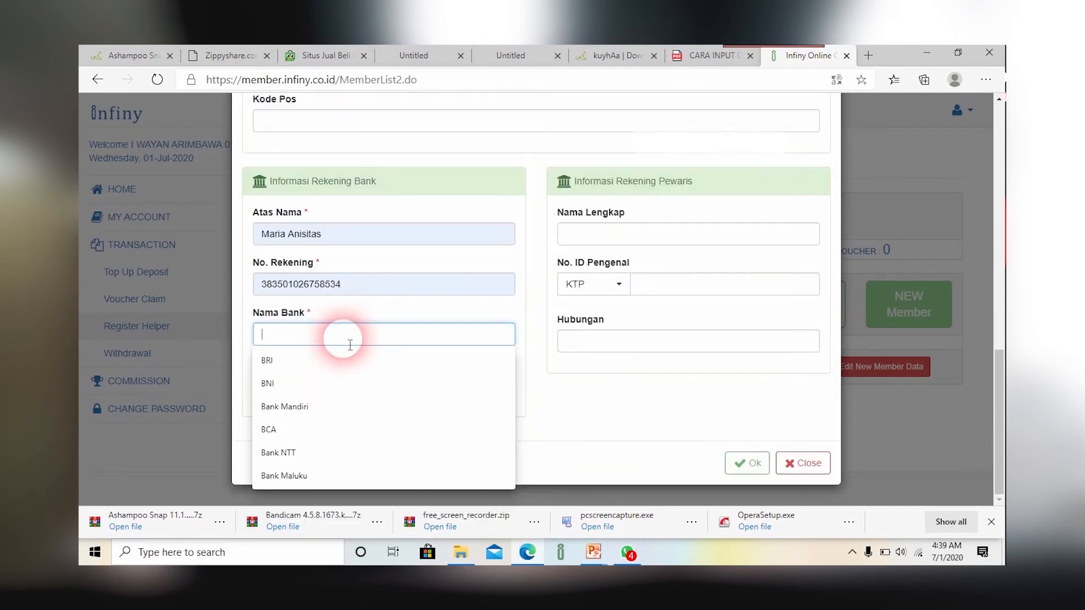
left_click(332, 359)
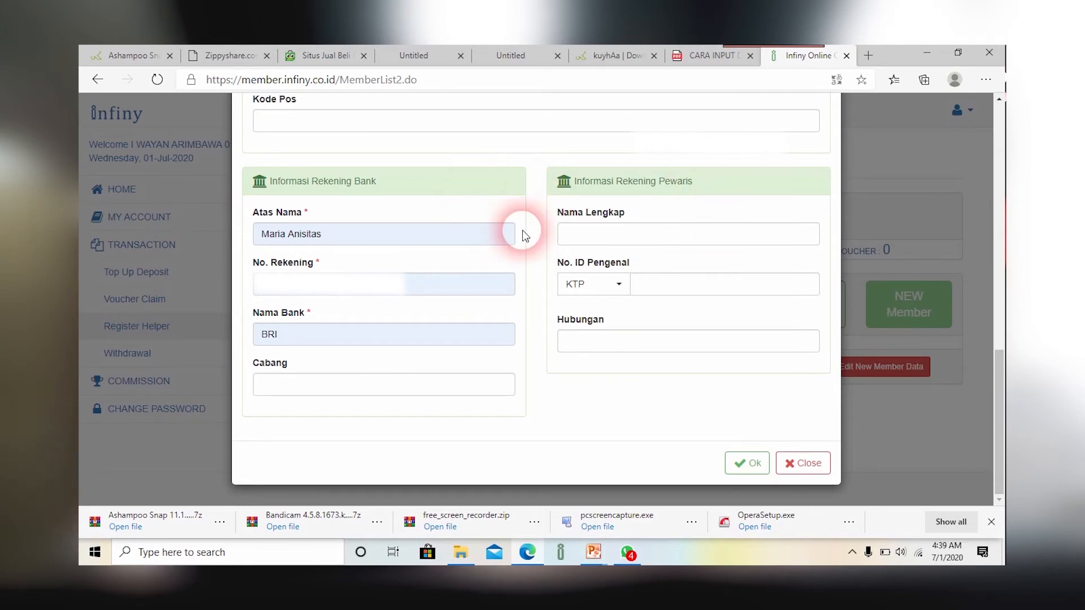
Step: Enter the heir's full name with relationship Anak and save the member details
left_click(628, 235)
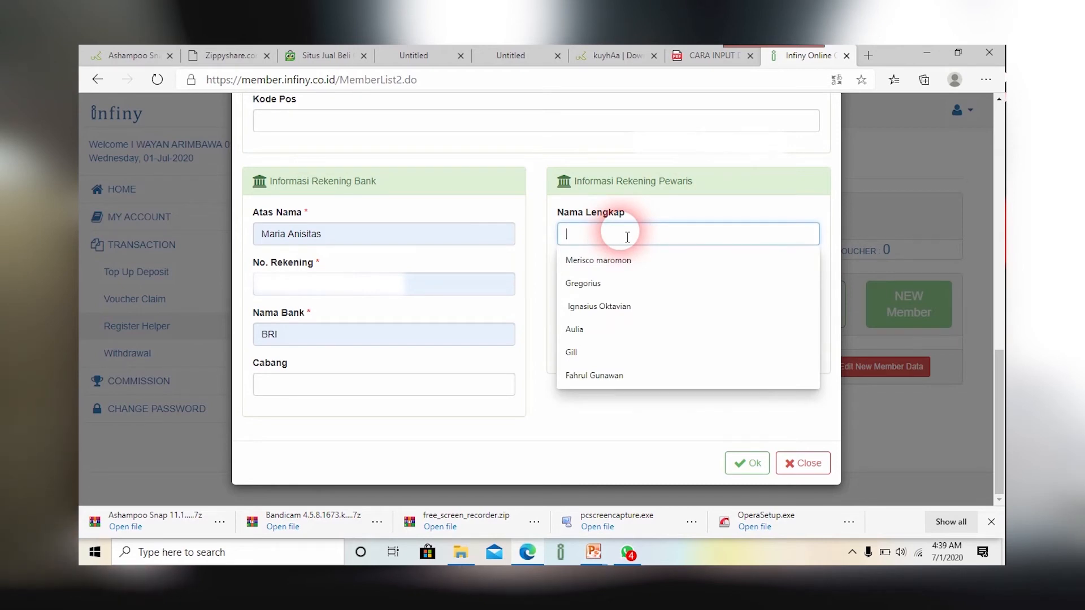
type("made")
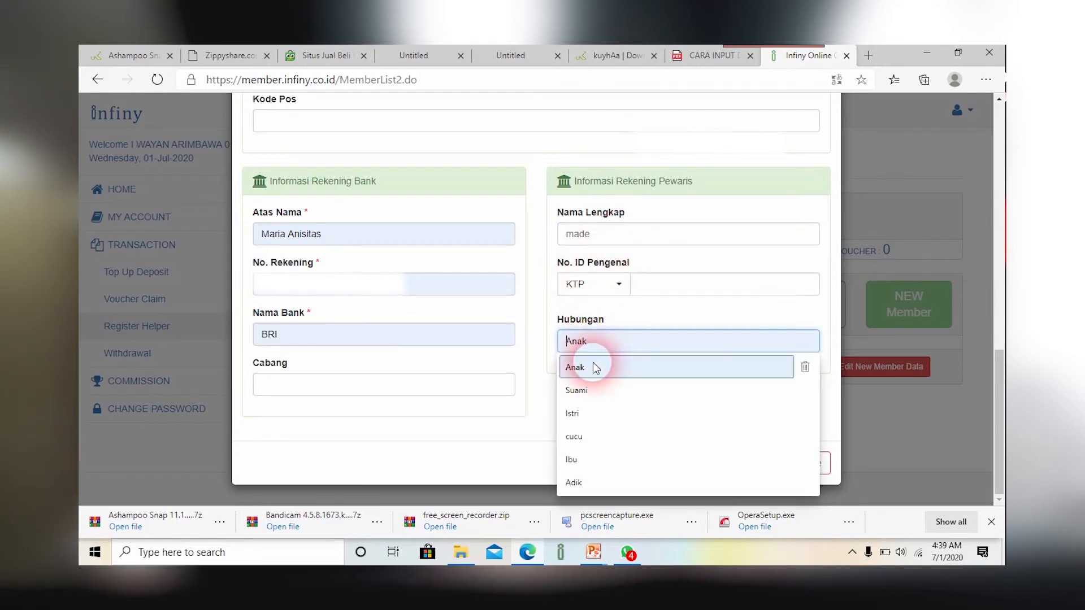
left_click(596, 367)
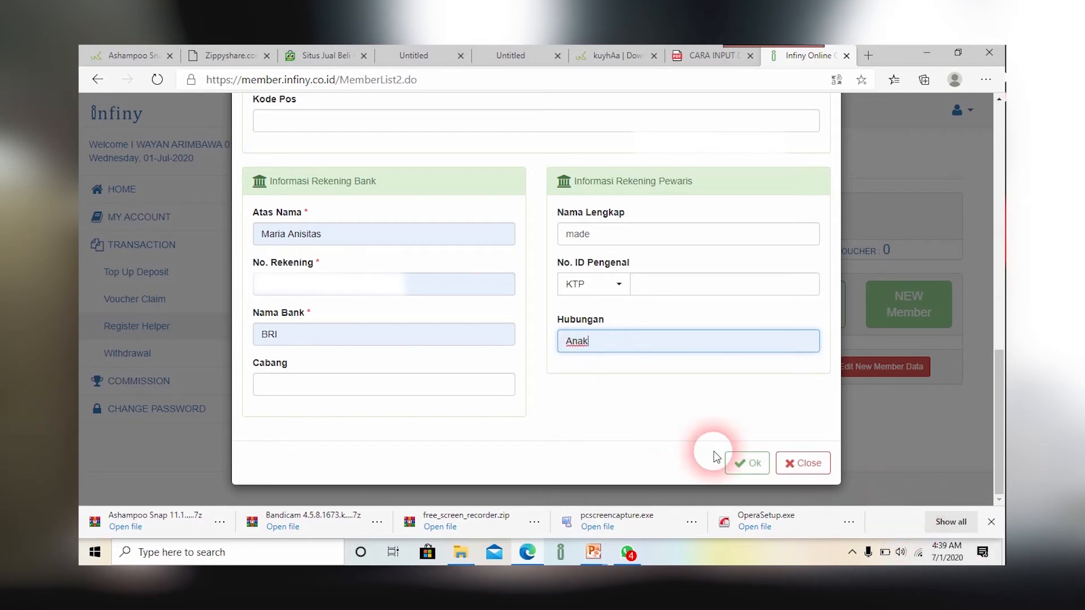
left_click(743, 470)
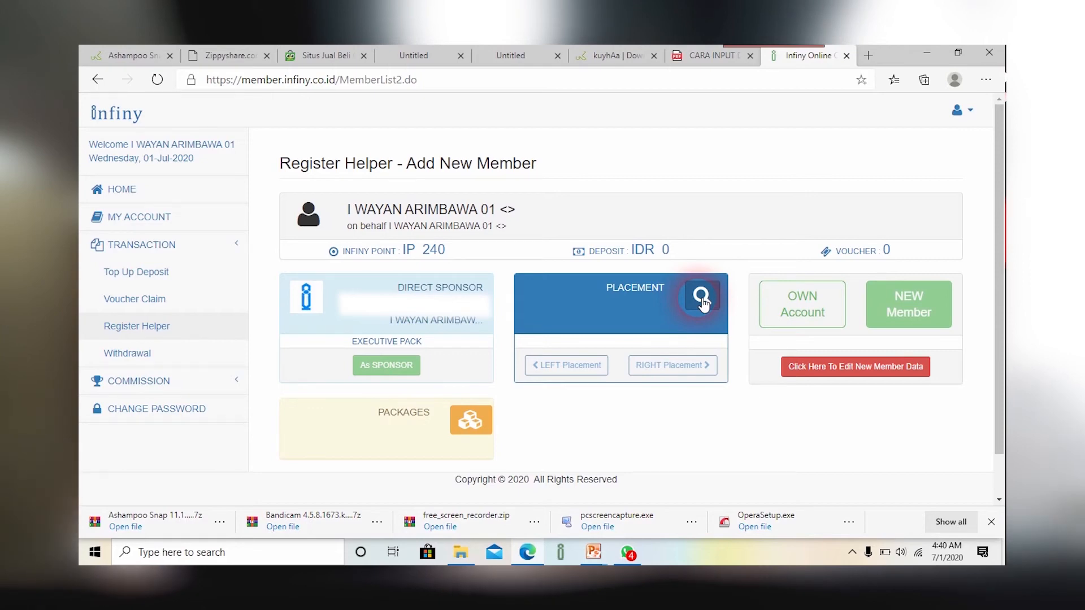
Step: Set the placement to LEFT of the first member in the Search Placement list
left_click(701, 301)
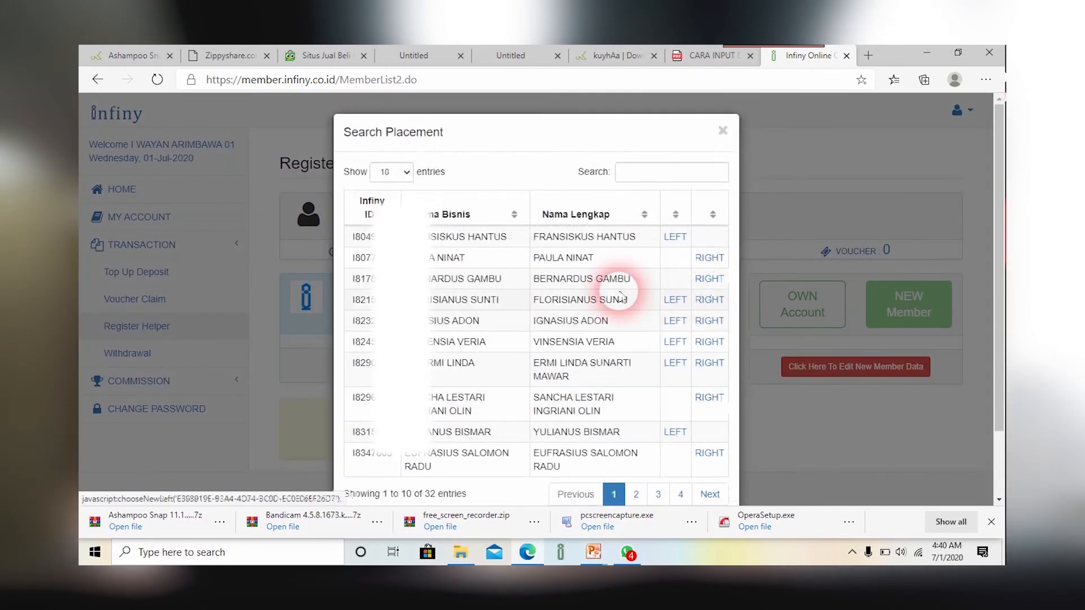
left_click(664, 178)
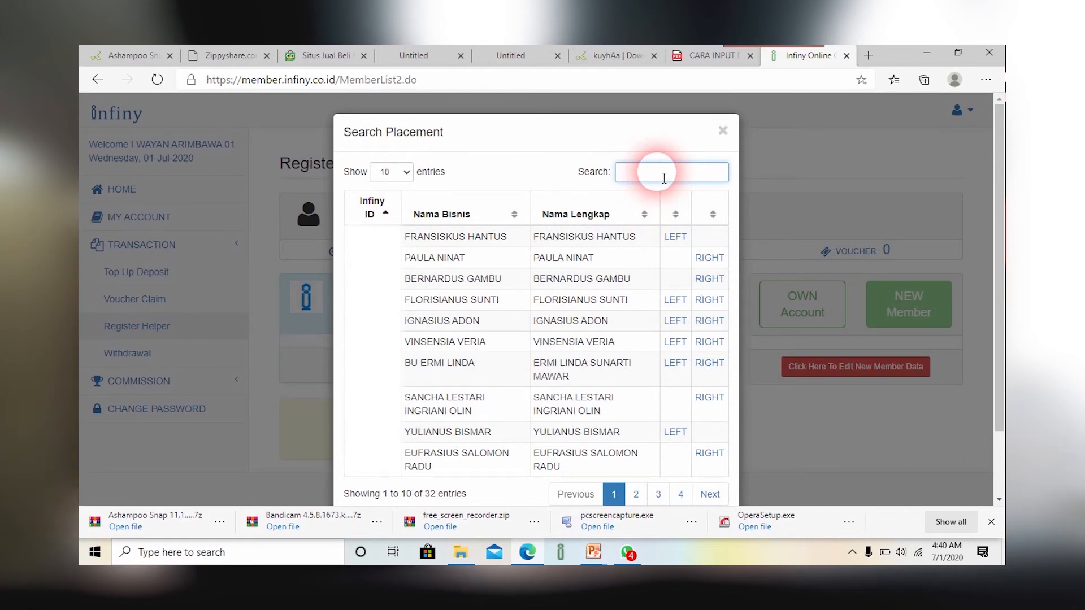
left_click(675, 239)
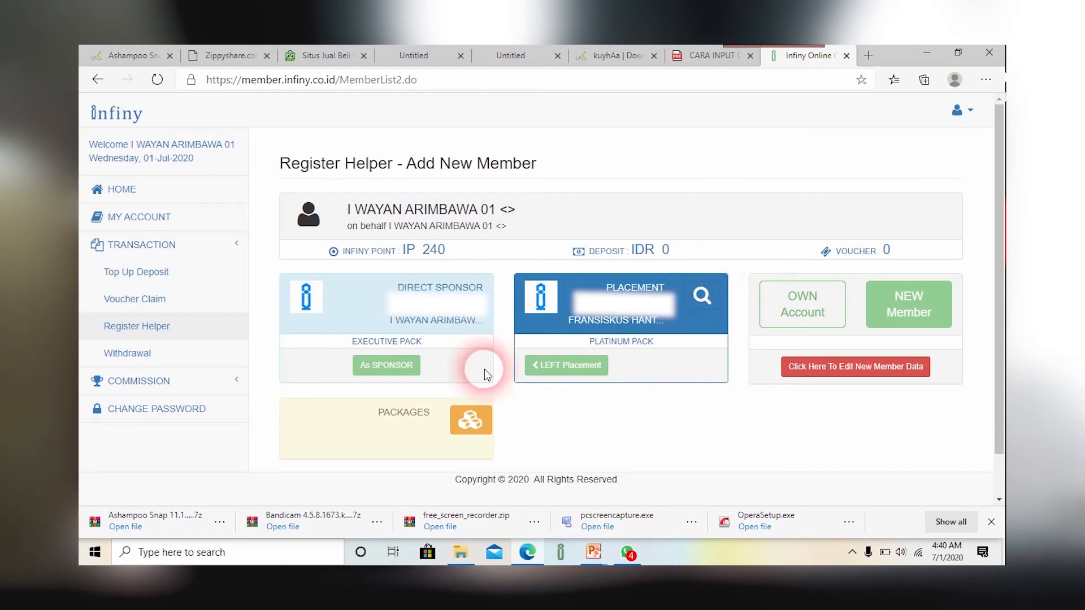
Step: Select EXECUTIVE PACK (IDR 3,500,000) as the package and confirm
left_click(471, 427)
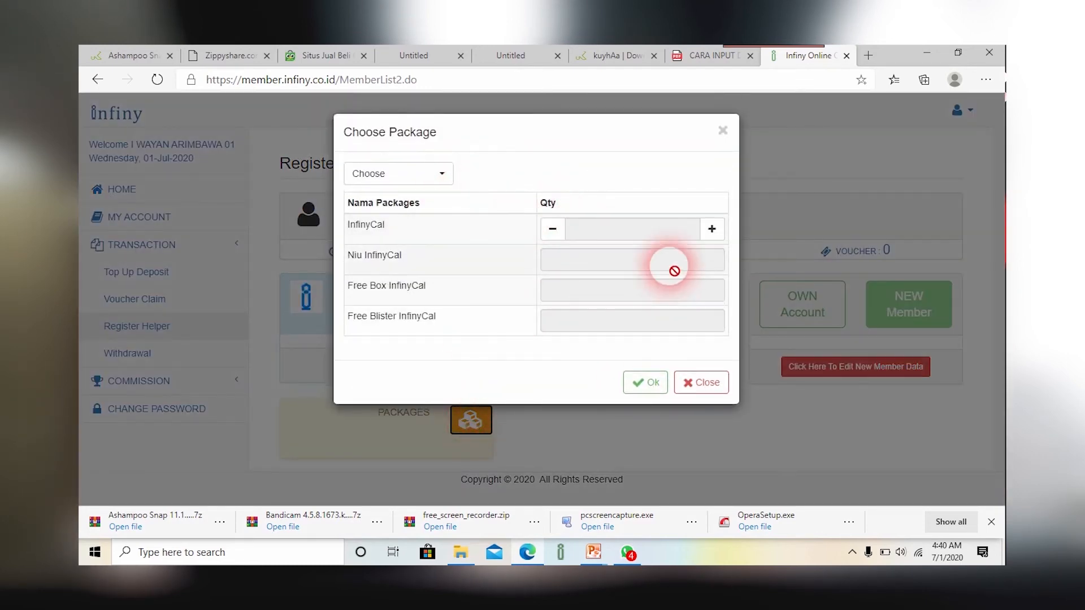
left_click(449, 180)
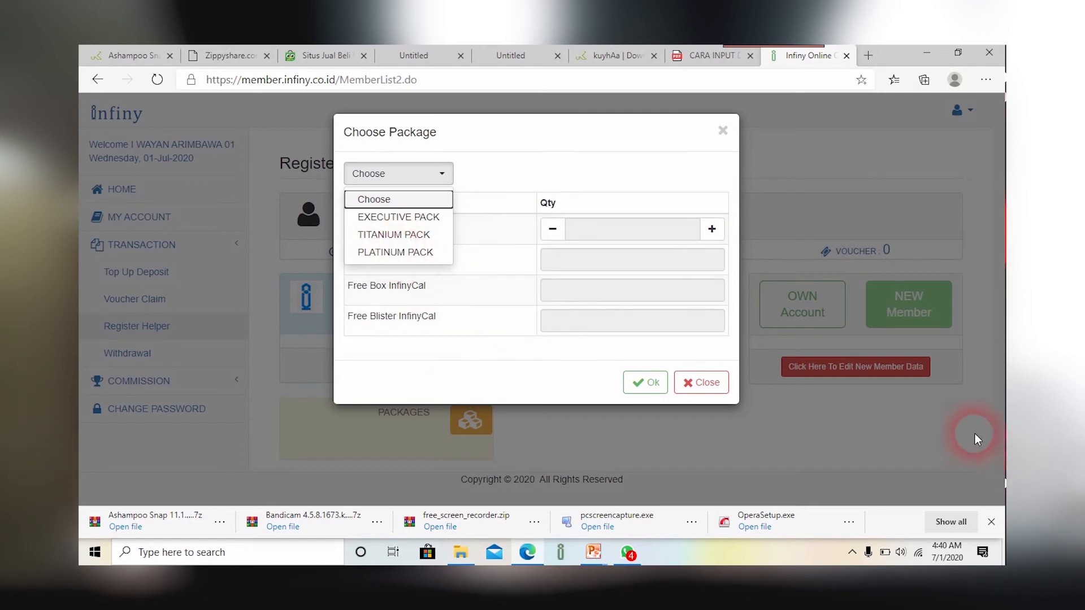
left_click(396, 219)
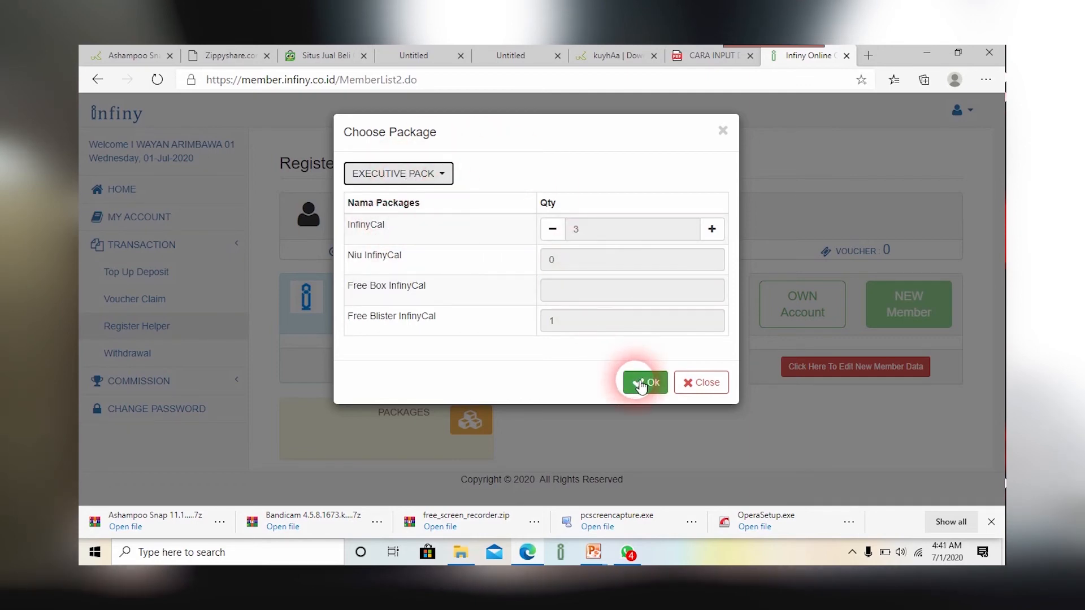
left_click(640, 386)
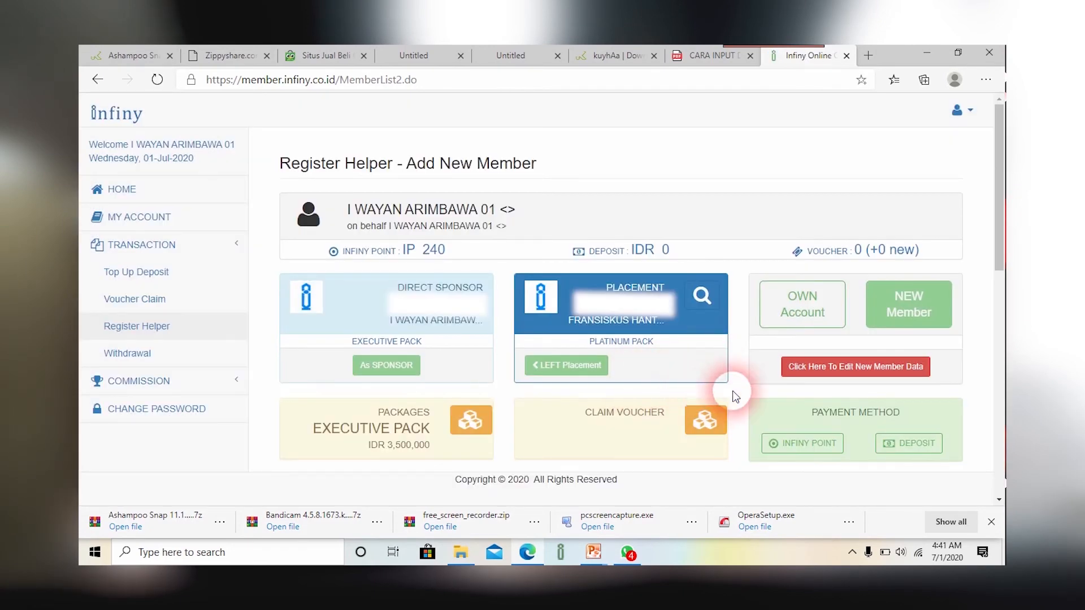
Step: Choose DEPOSIT as payment method and submit a deposit amount of 3,500,000
scroll(733, 388, "down", 3)
scroll(621, 220, "up", 1)
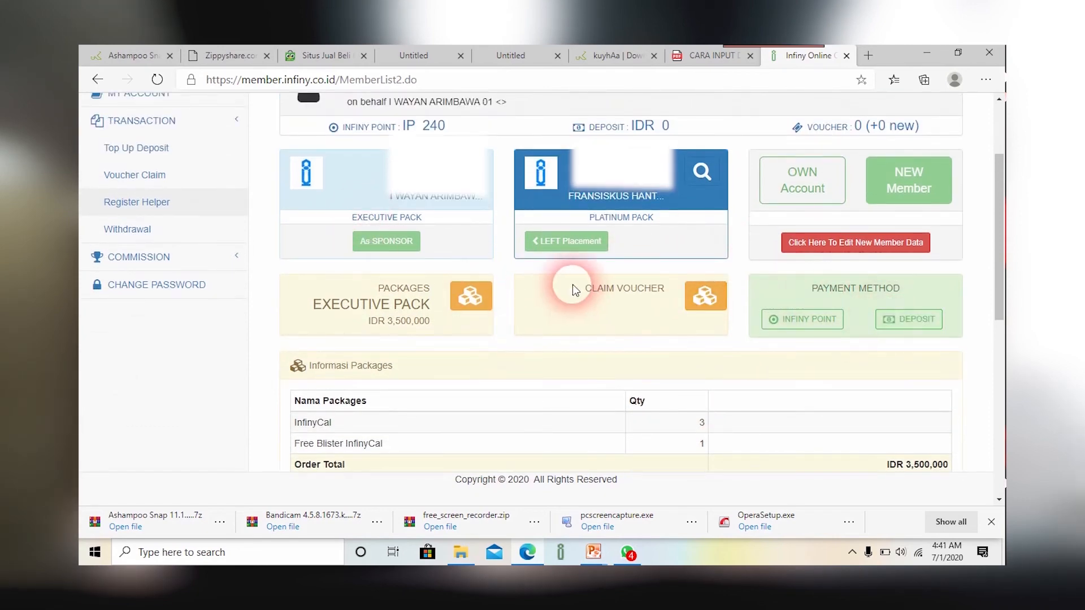
left_click(905, 324)
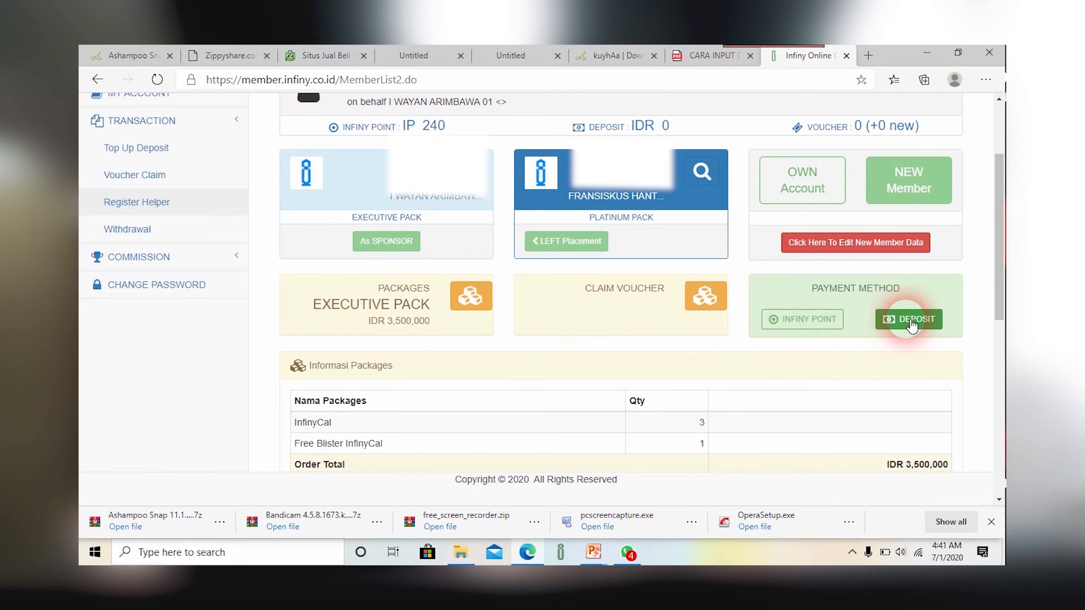
left_click(911, 326)
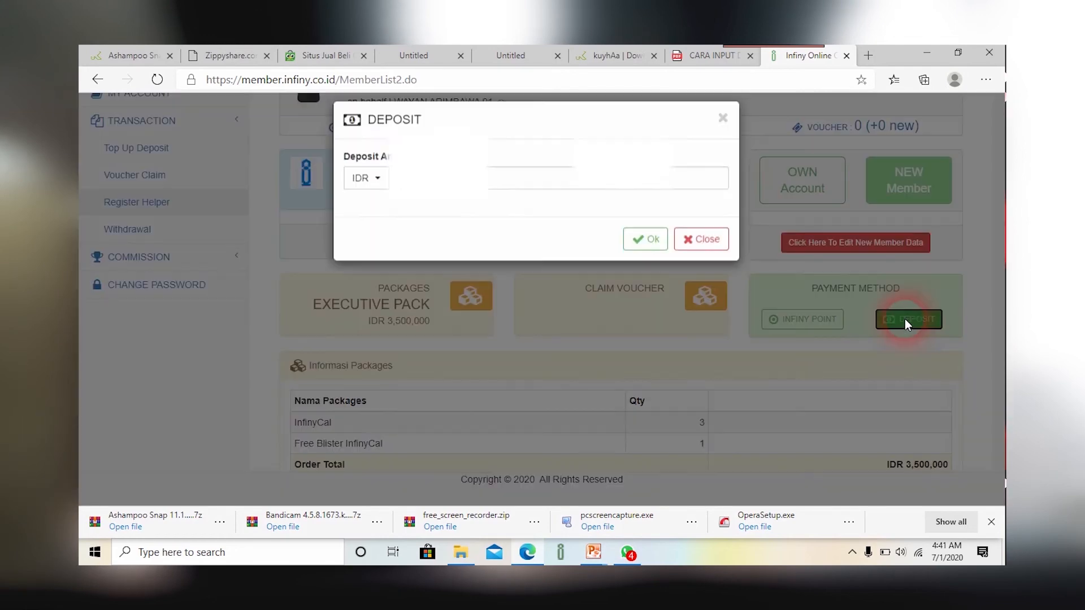
left_click(418, 190)
type("3,5")
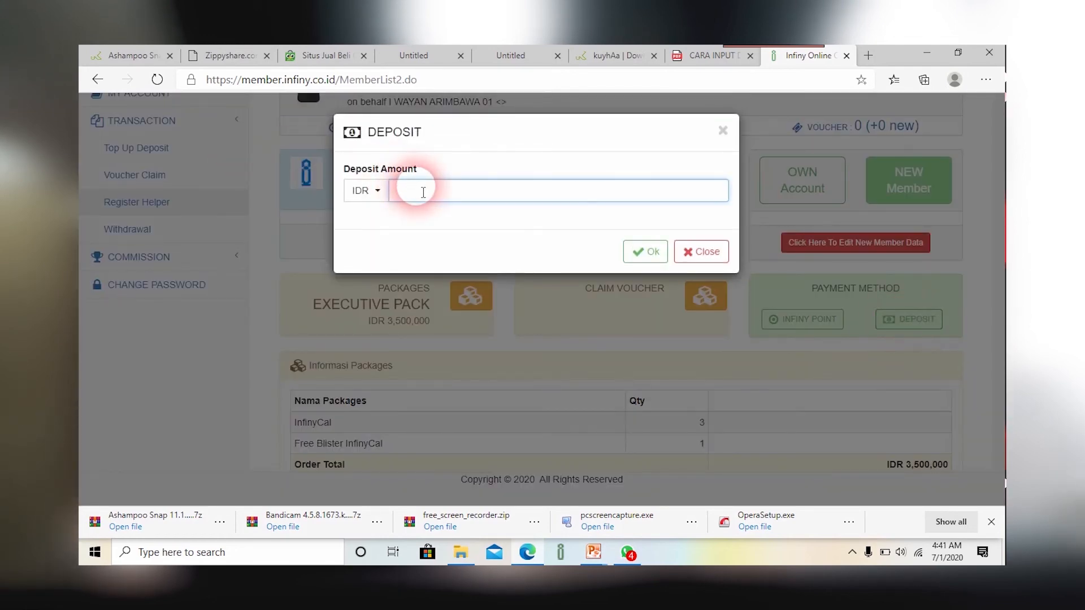
type("00,000")
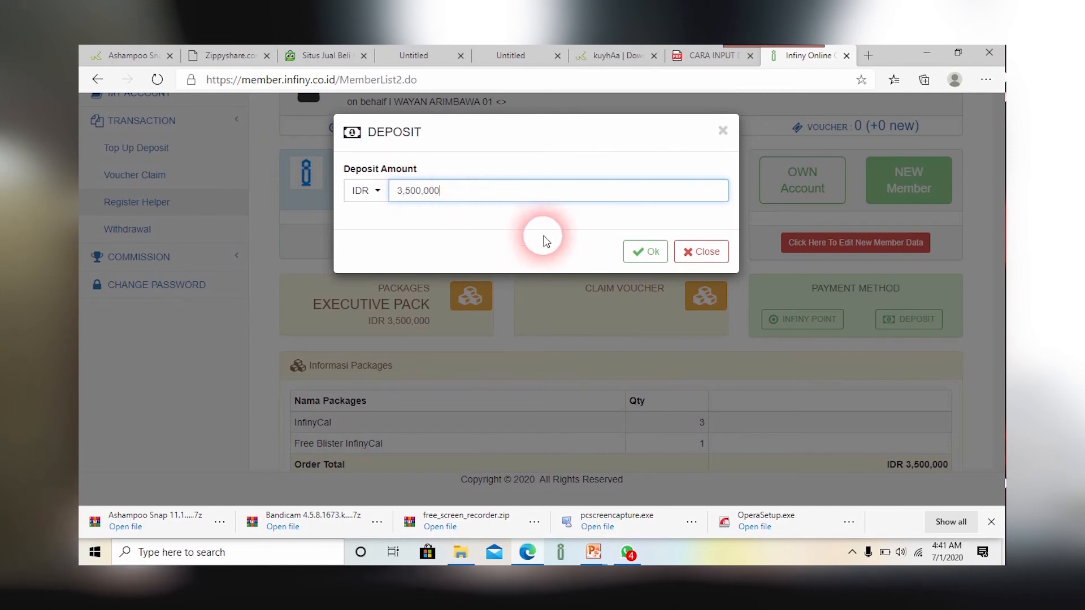
left_click(647, 257)
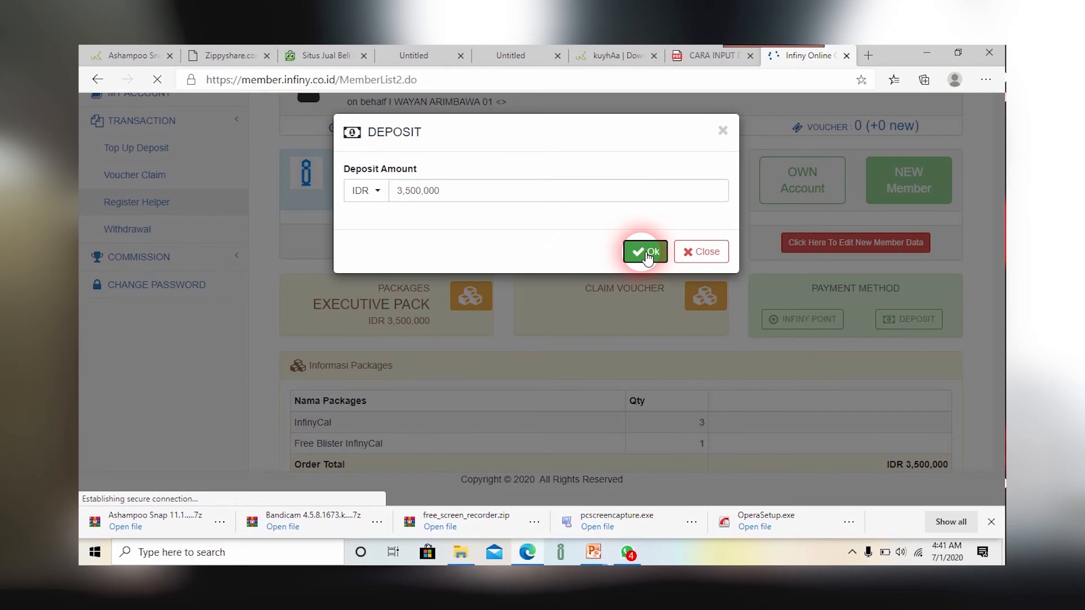
scroll(508, 339, "down", 3)
left_click(425, 384)
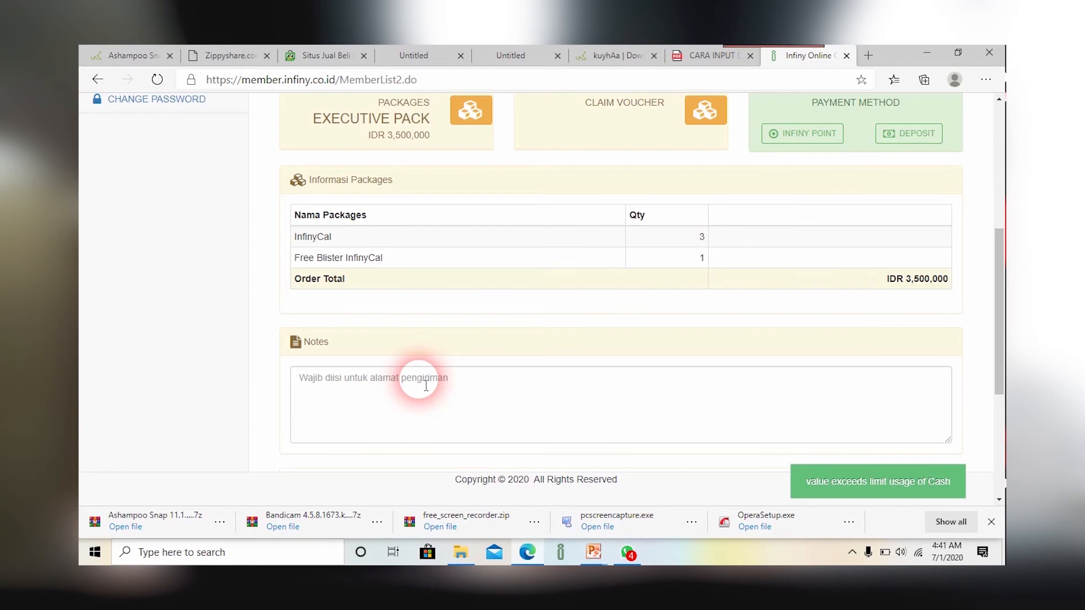
left_click(425, 385)
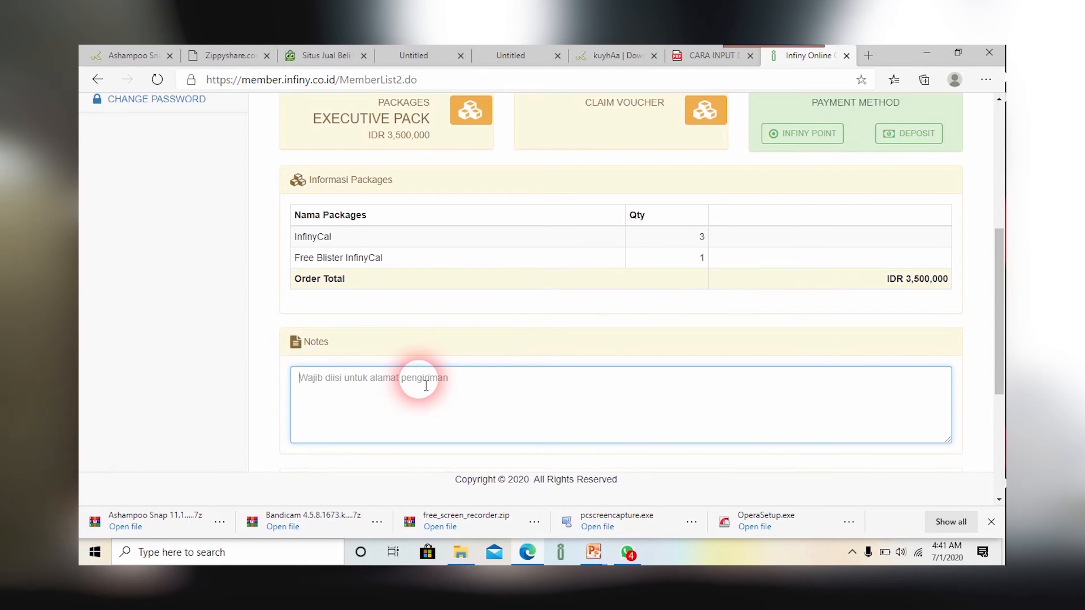
scroll(435, 380, "down", 4)
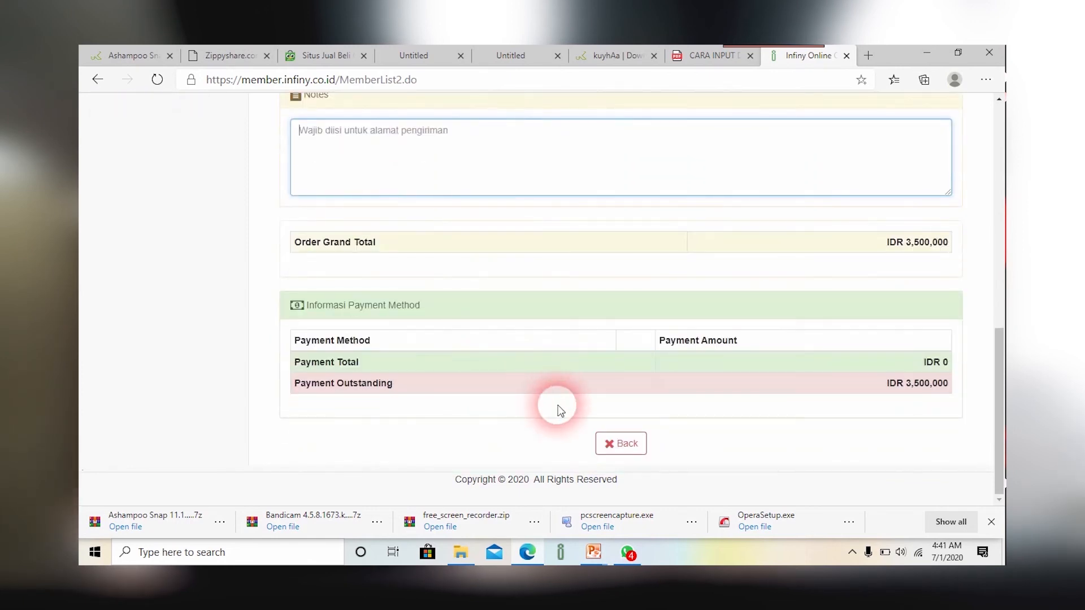